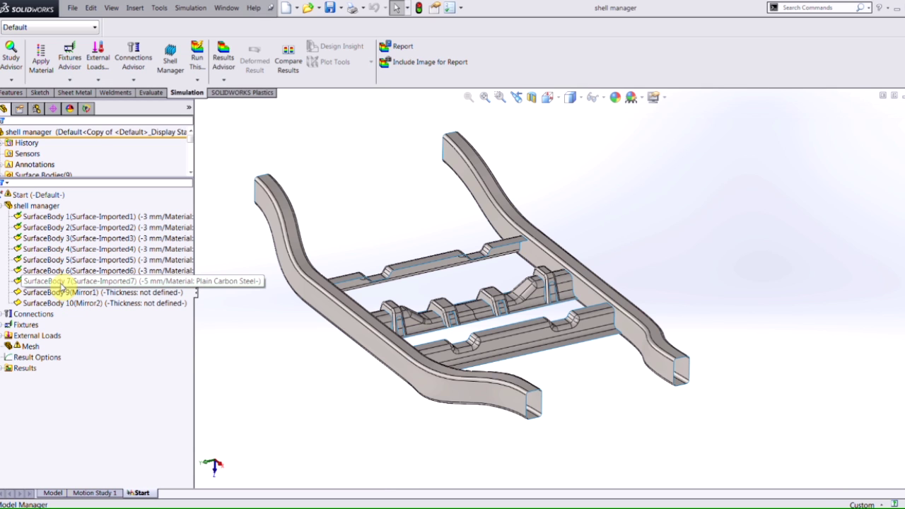
- Select SurfaceBody 9 (Mirror1) in the Simulation study tree
left_click(62, 292)
- Open the Shell Manager from SurfaceBody 9's context menu and enlarge the shell table
right_click(62, 294)
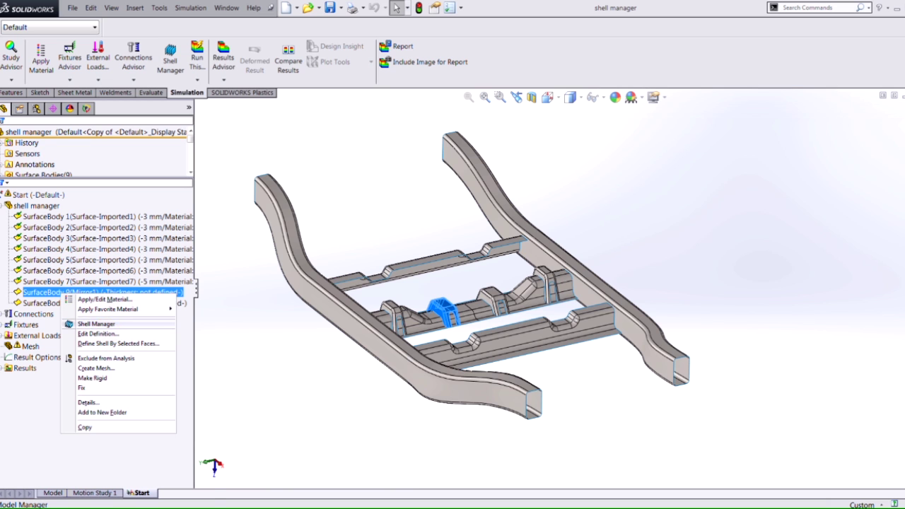
left_click(97, 324)
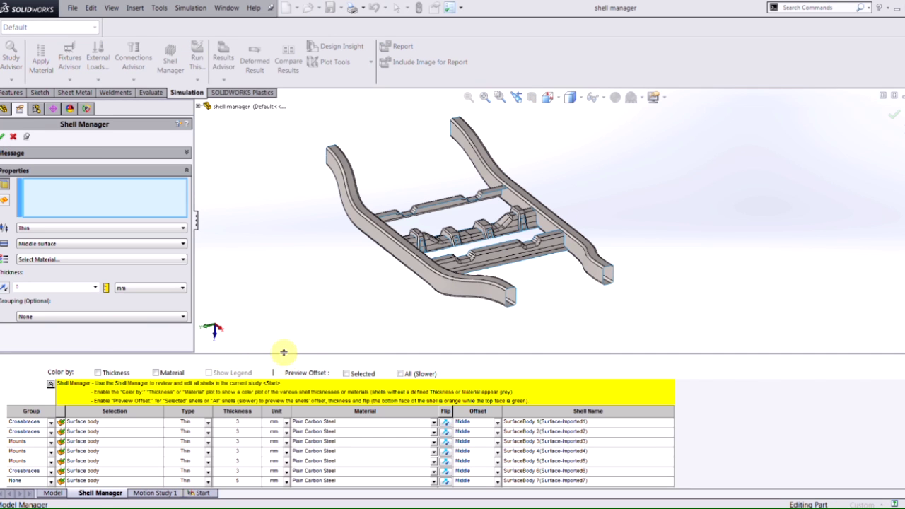
left_click_drag(283, 351, 289, 292)
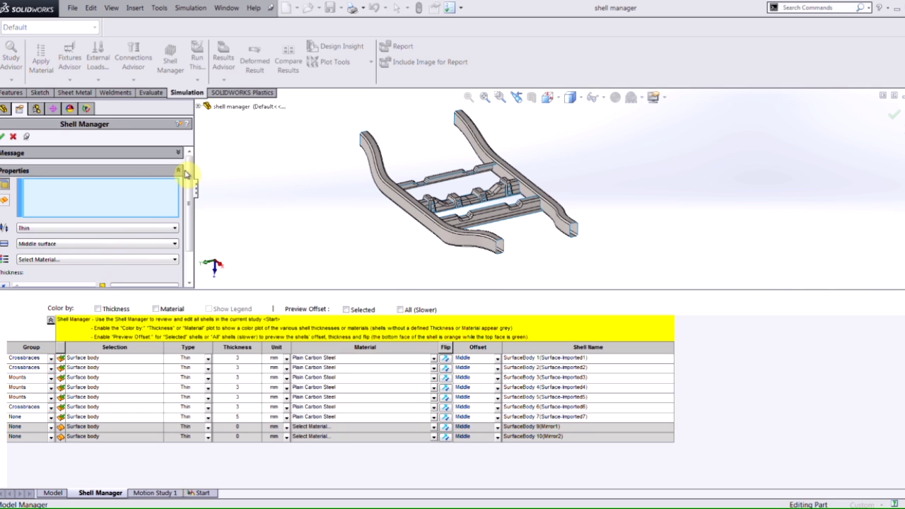
mouse_move(191, 172)
left_mouse_down()
mouse_move(188, 203)
mouse_move(193, 167)
left_mouse_up()
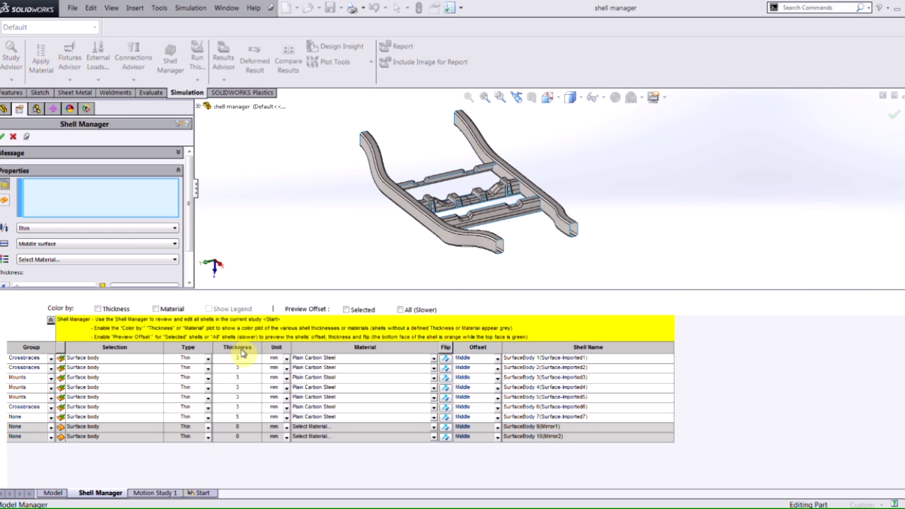
- Sort the shell table by Thickness and select the SurfaceBody 9 (Mirror1) row
left_click(239, 348)
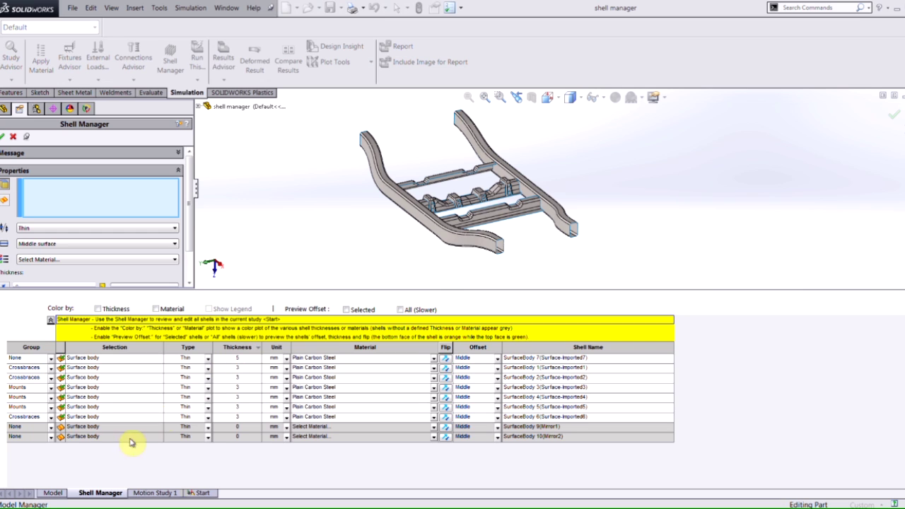
left_click(76, 427)
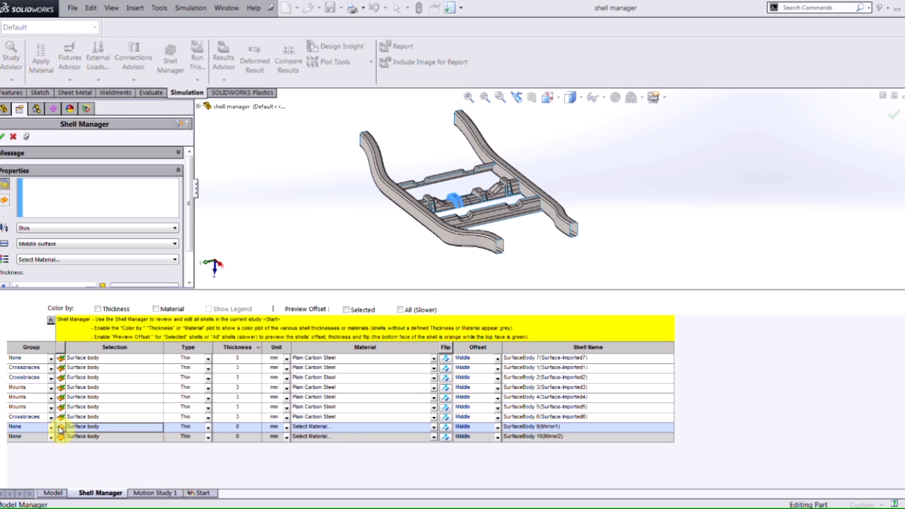
- Set SurfaceBody 9 (Mirror1) to 3 mm thickness with Plain Carbon Steel material
left_click(239, 427)
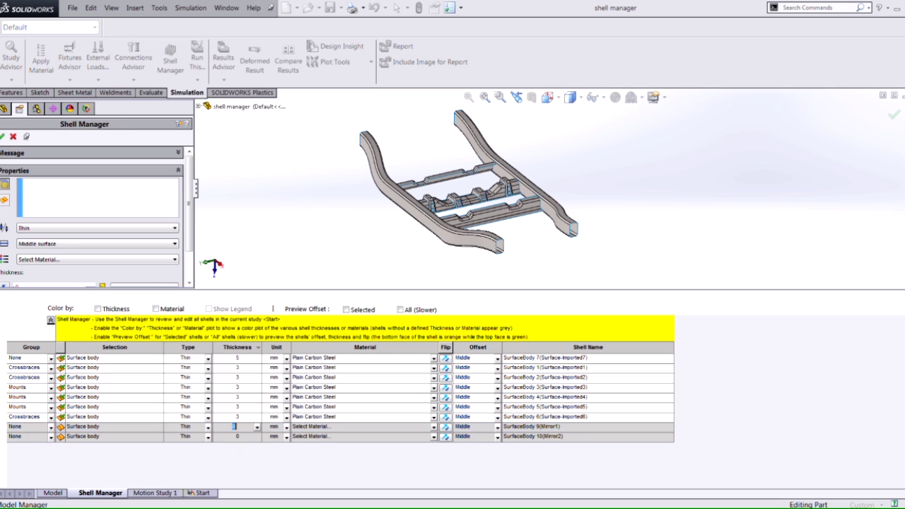
type("3")
left_click(361, 427)
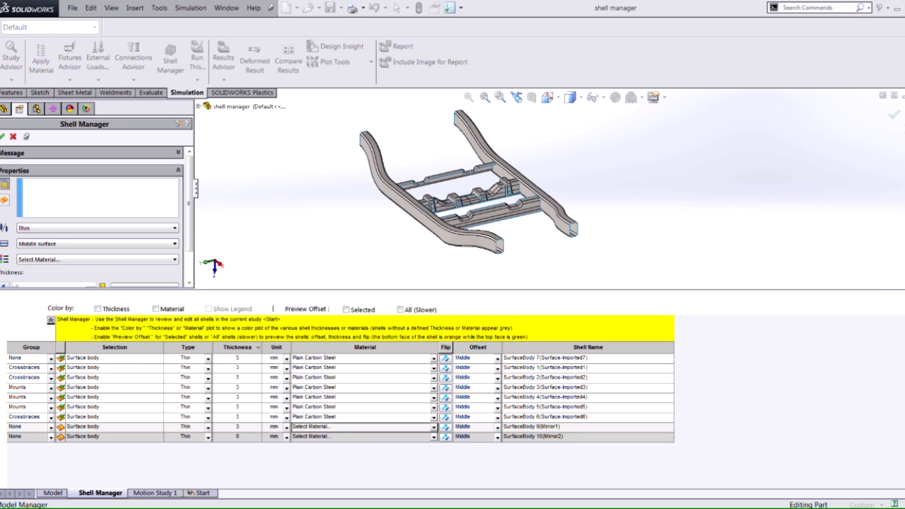
left_click(361, 427)
left_click(353, 443)
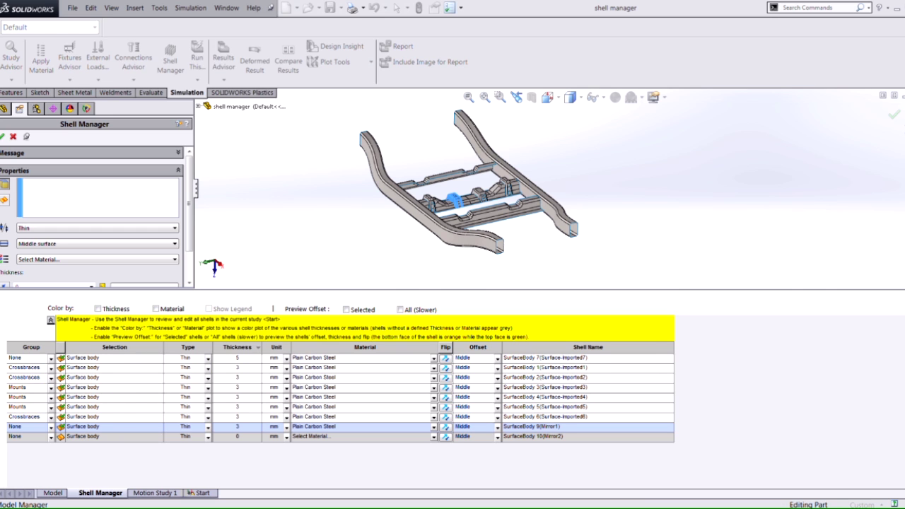
- Check the SurfaceBody 3, 4 and 5 mounts, then put SurfaceBody 9 in the Mounts group
left_click(126, 390)
left_click(117, 397)
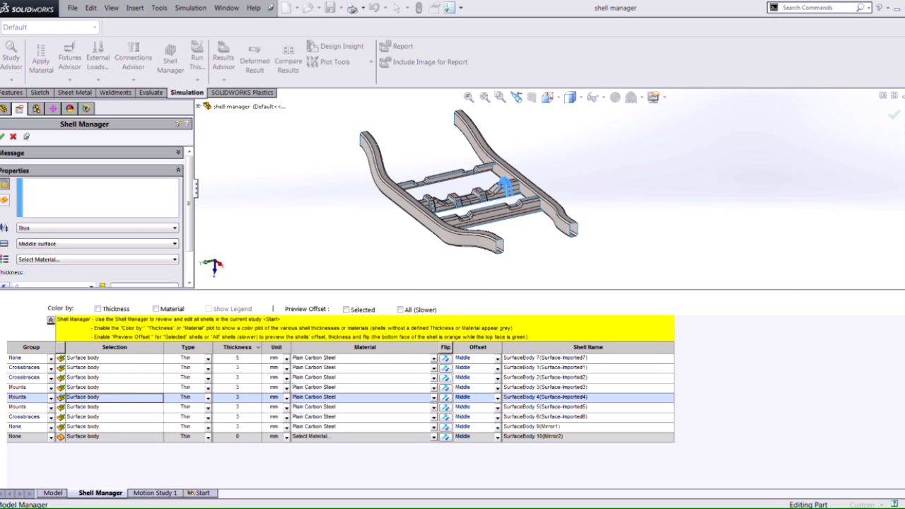
left_click(117, 408)
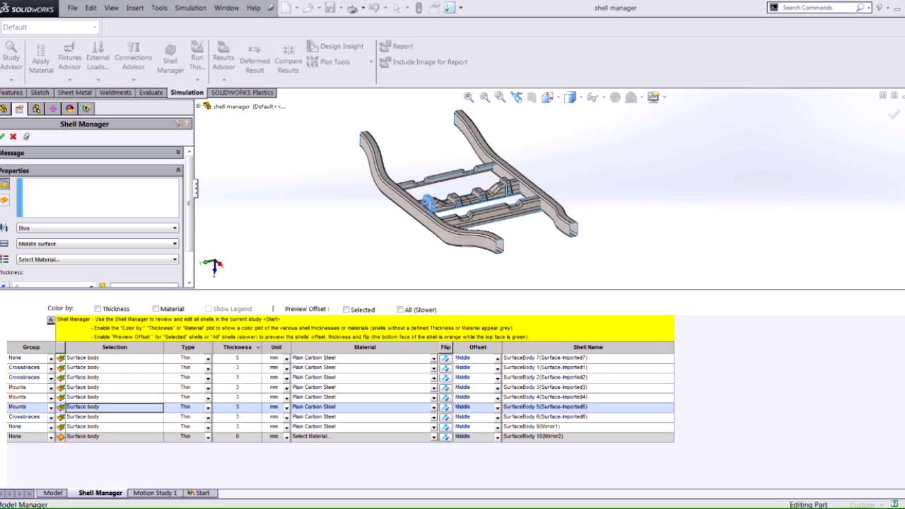
left_click(49, 429)
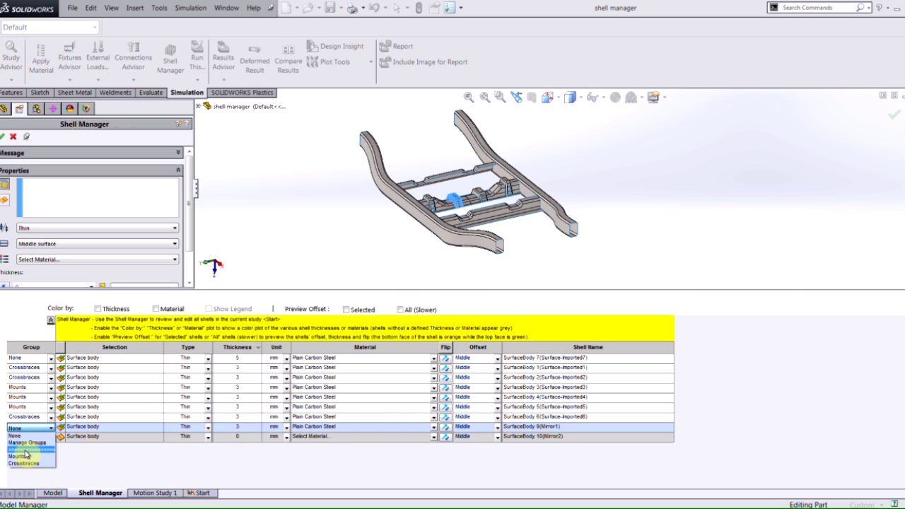
left_click(25, 456)
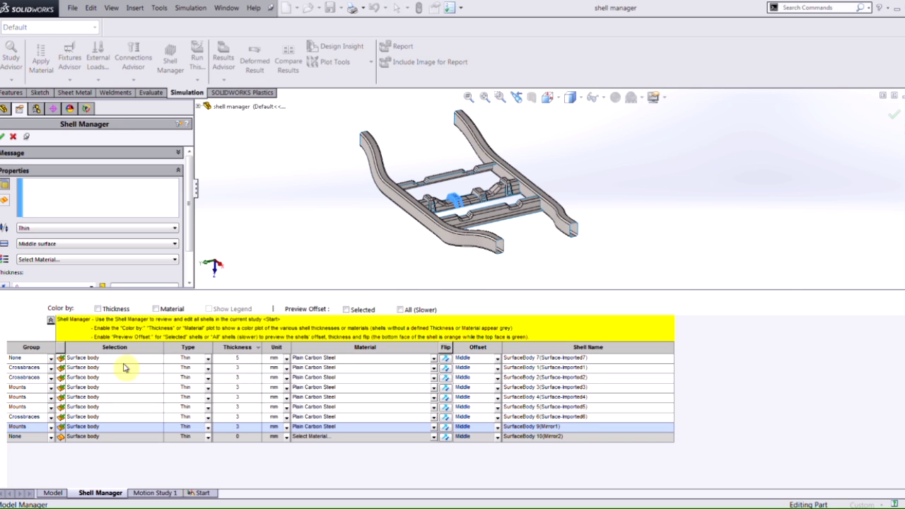
- Sort by Group and give all Mounts shells a 4 mm thickness
left_click(43, 347)
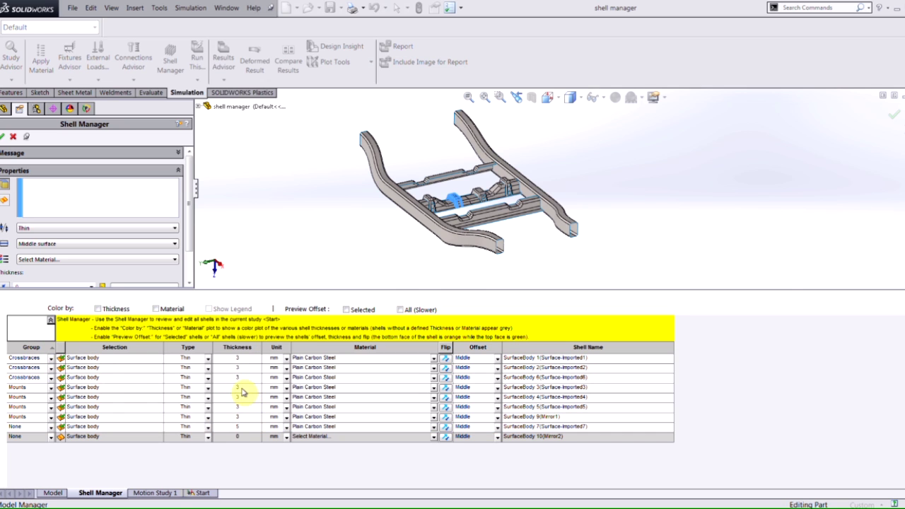
left_click(241, 388)
type("4")
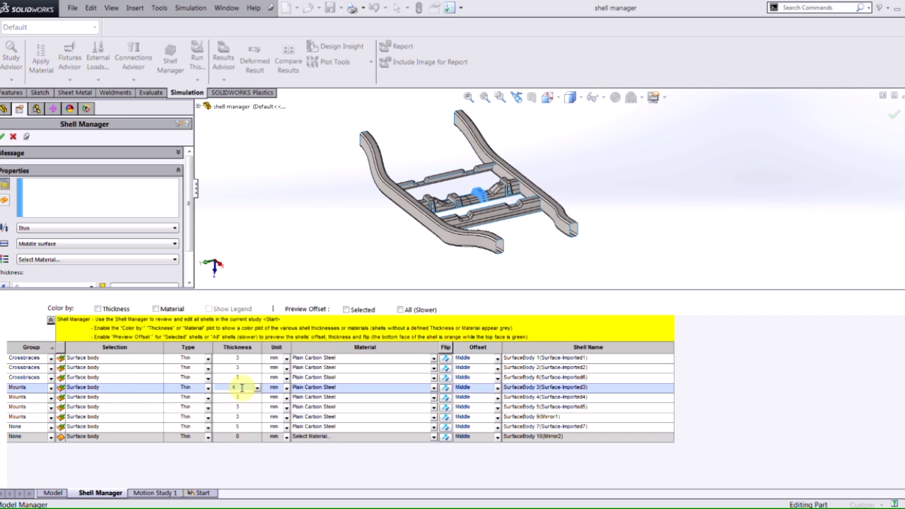
key("Return")
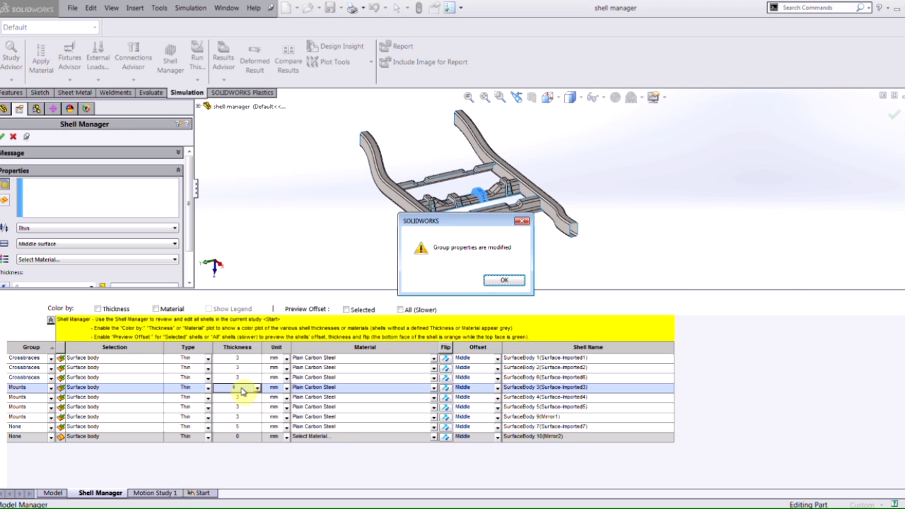
left_click(507, 280)
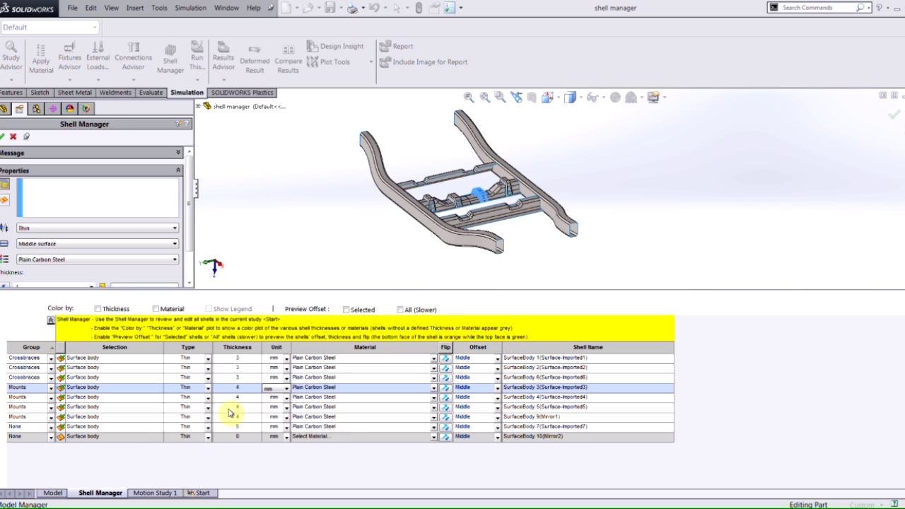
- Check the SurfaceBody 7 and 10 side rails and open Manage Groups from SurfaceBody 7's Group cell
left_click(93, 427)
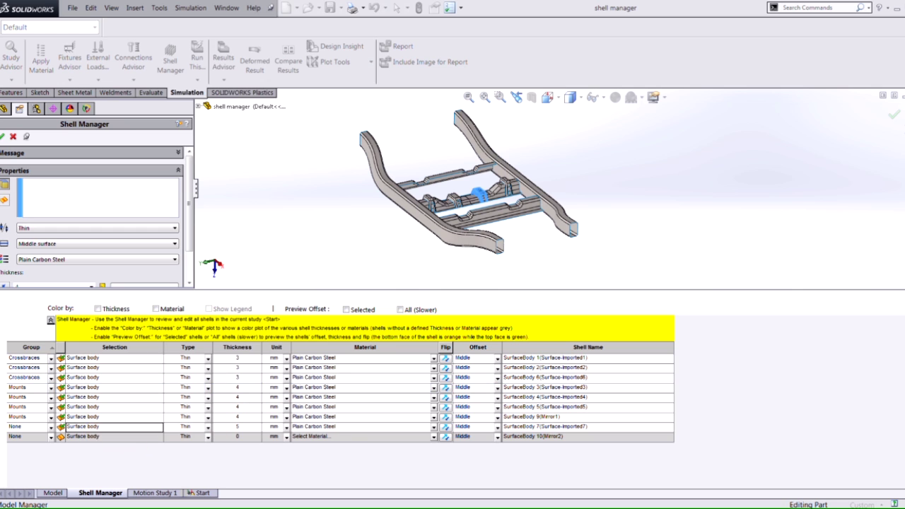
left_click(99, 438)
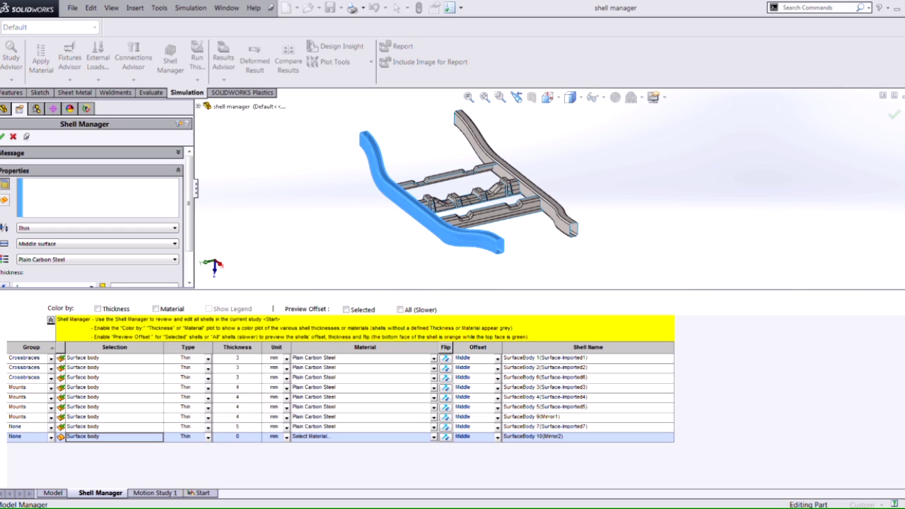
left_click(51, 428)
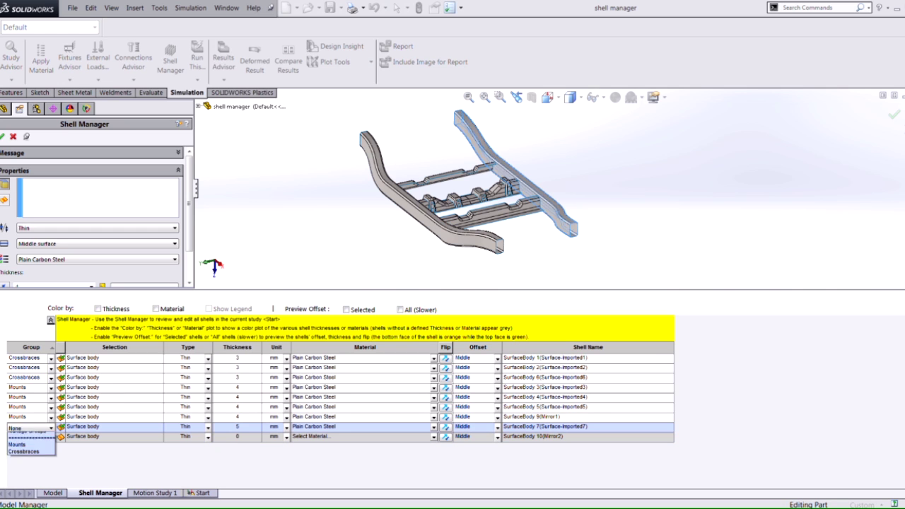
- Add a group named 'Rails' with 6 mm thickness and confirm it
left_click(40, 443)
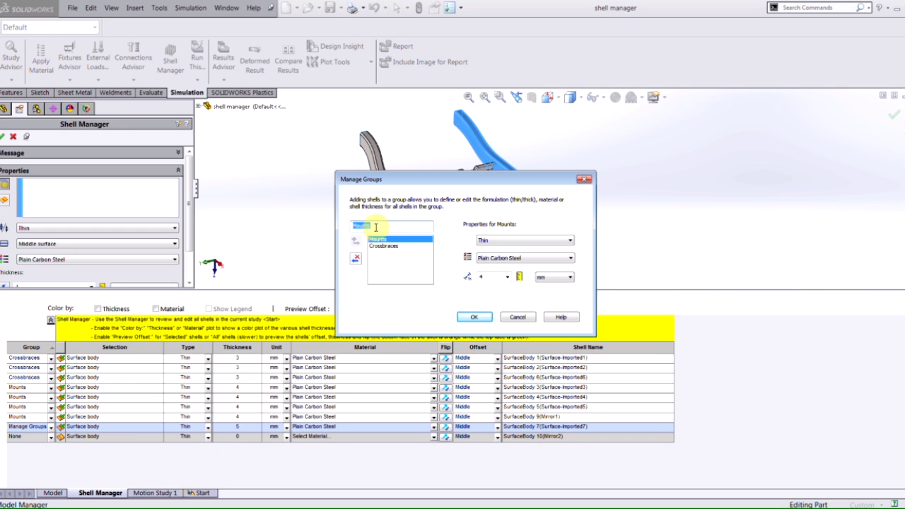
type("Rails")
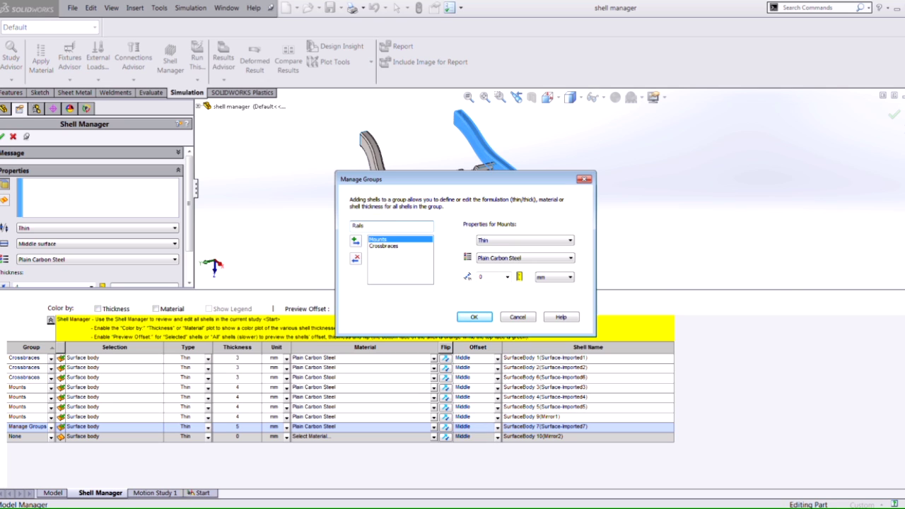
left_click(356, 241)
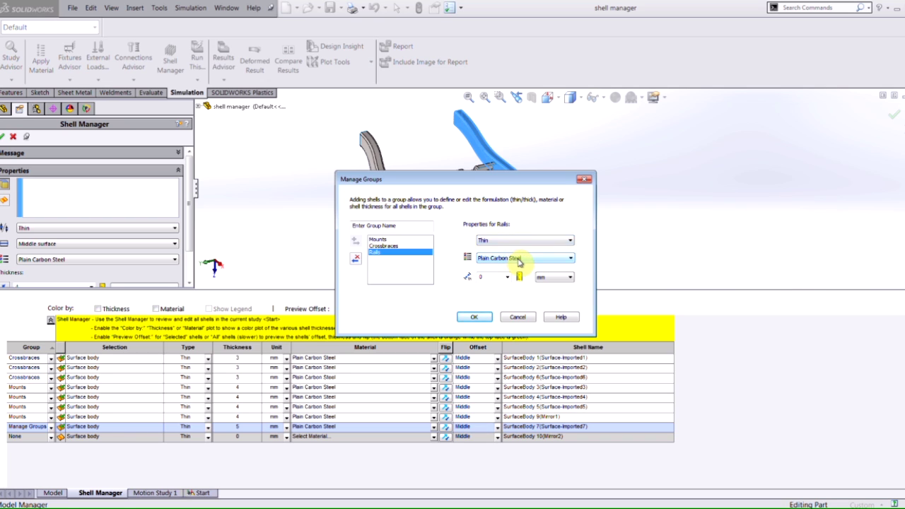
double_click(481, 276)
type("6")
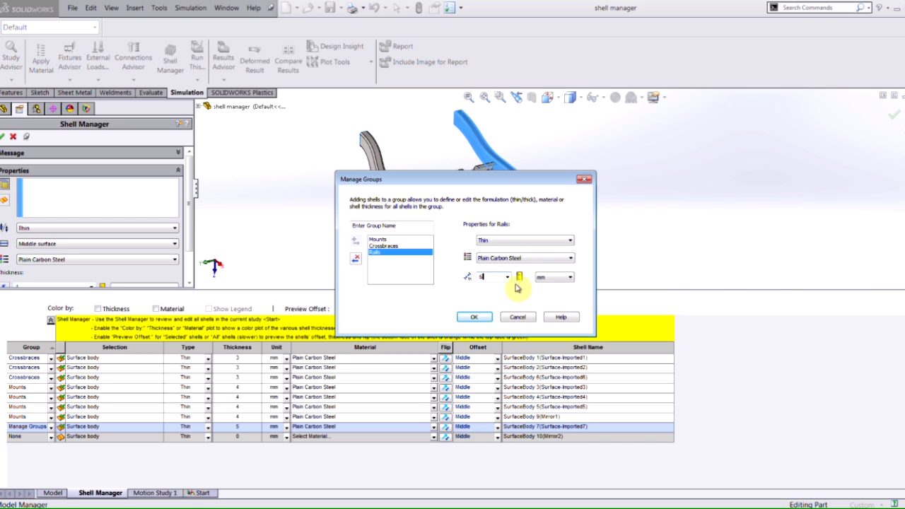
left_click(474, 317)
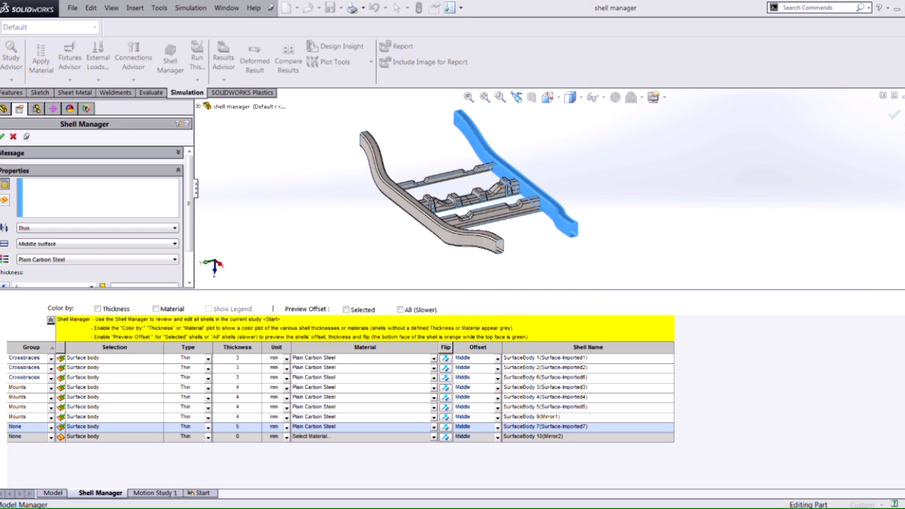
- Assign the SurfaceBody 7 and SurfaceBody 10 shells to the Rails group
left_click(50, 429)
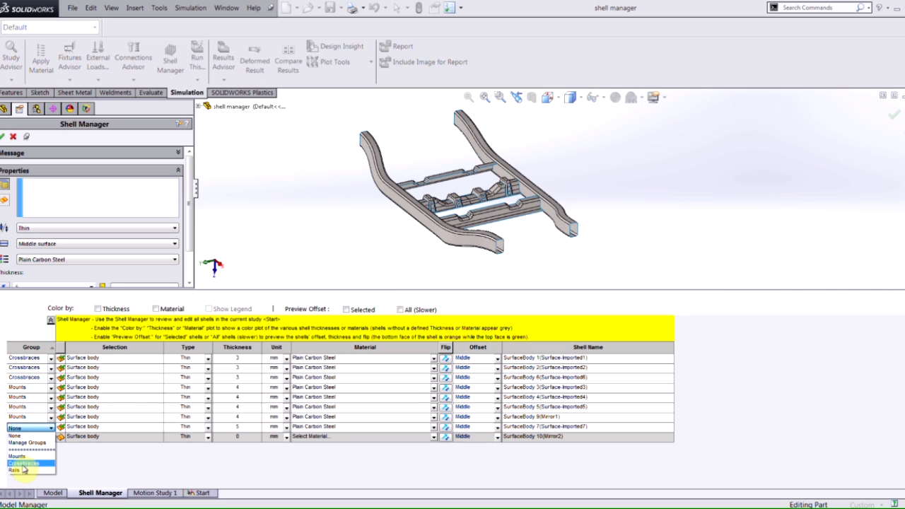
left_click(21, 469)
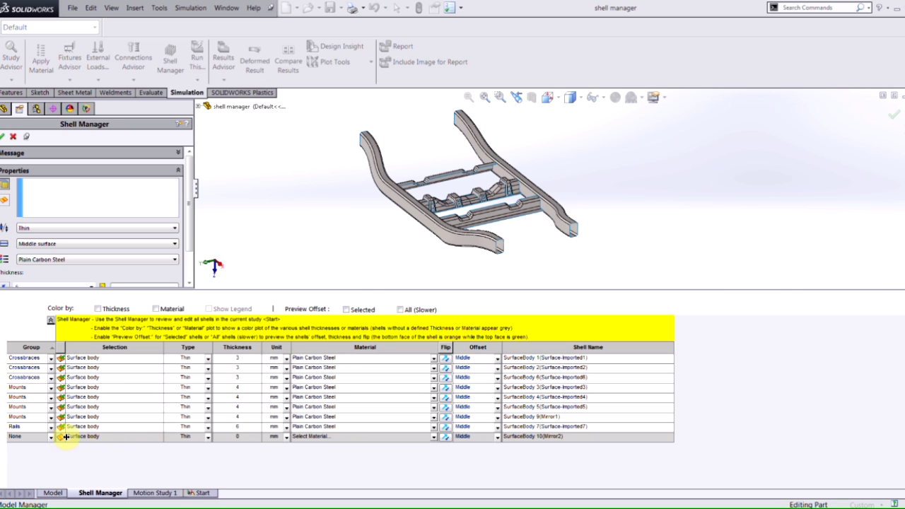
left_click(27, 437)
left_click(28, 438)
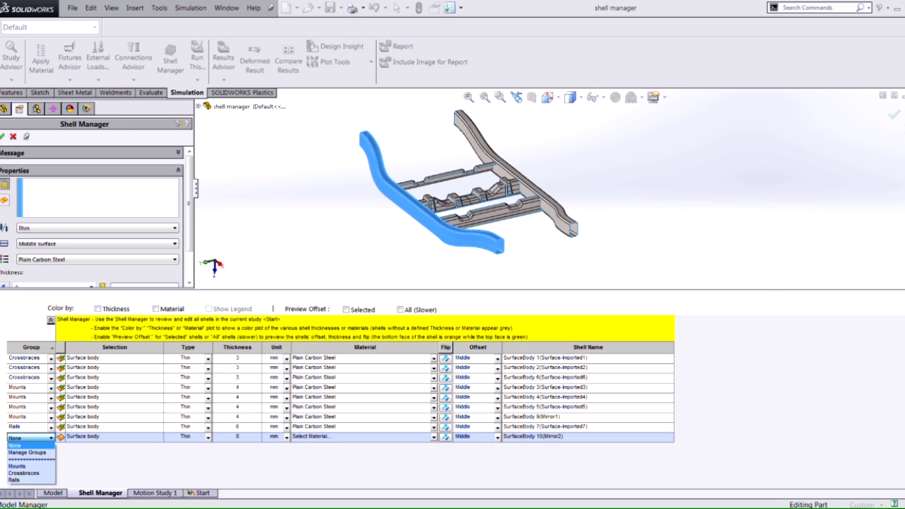
left_click(17, 481)
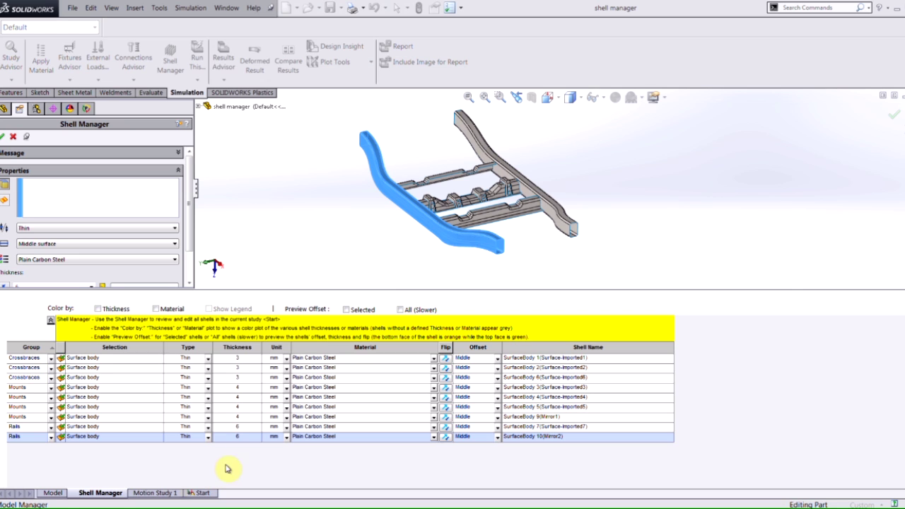
- Raise the Rails shells' thickness to 8 mm and accept the group-wide change
left_click(237, 426)
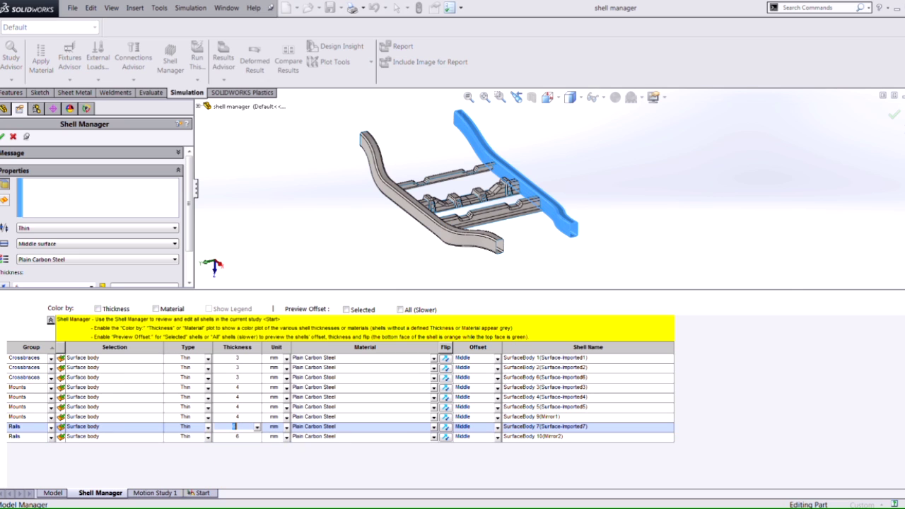
type("6")
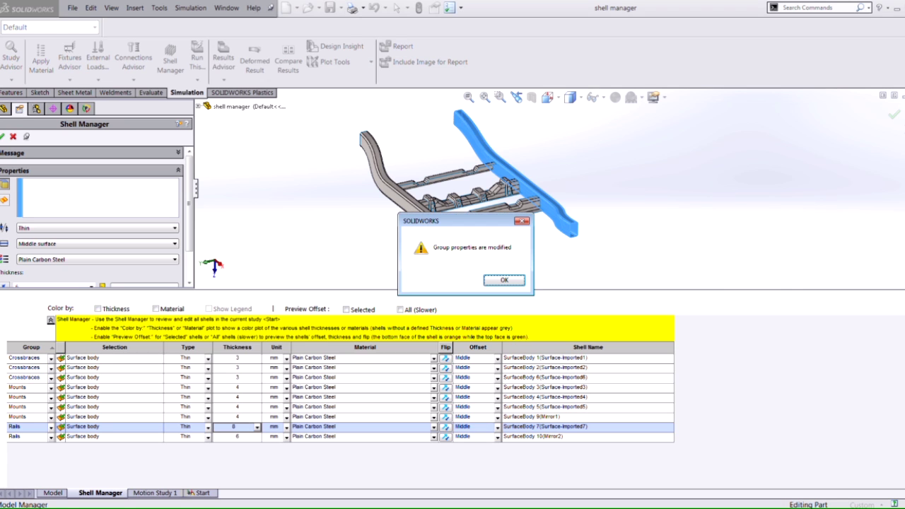
left_click(505, 280)
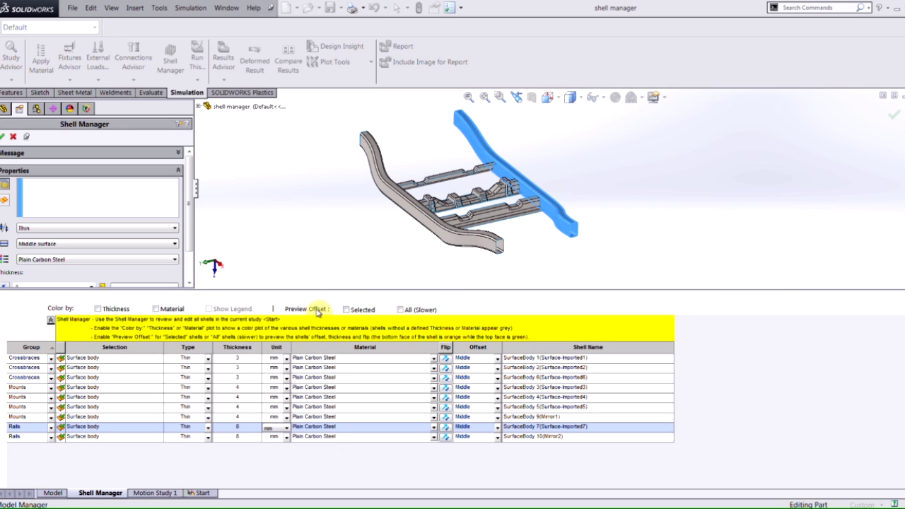
- Turn on Preview Offset: Selected and zoom in on the rail end to inspect it
left_click(346, 310)
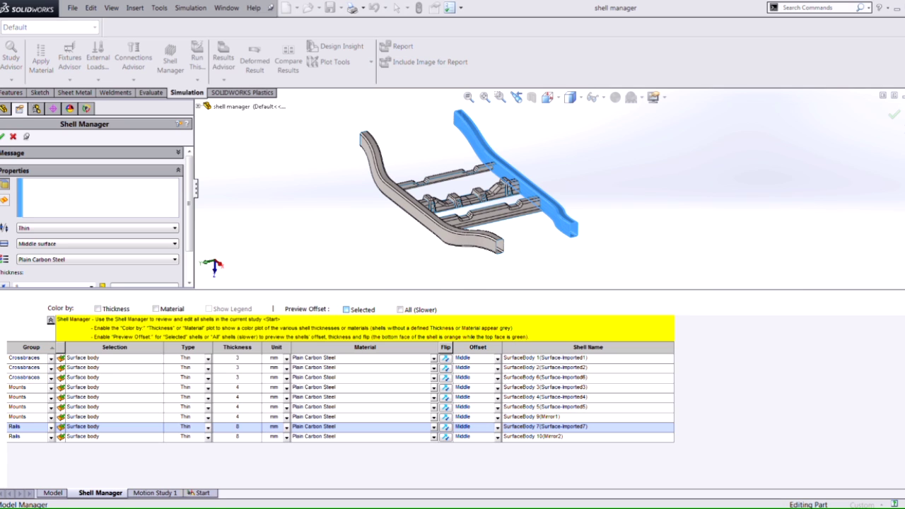
left_click(347, 310)
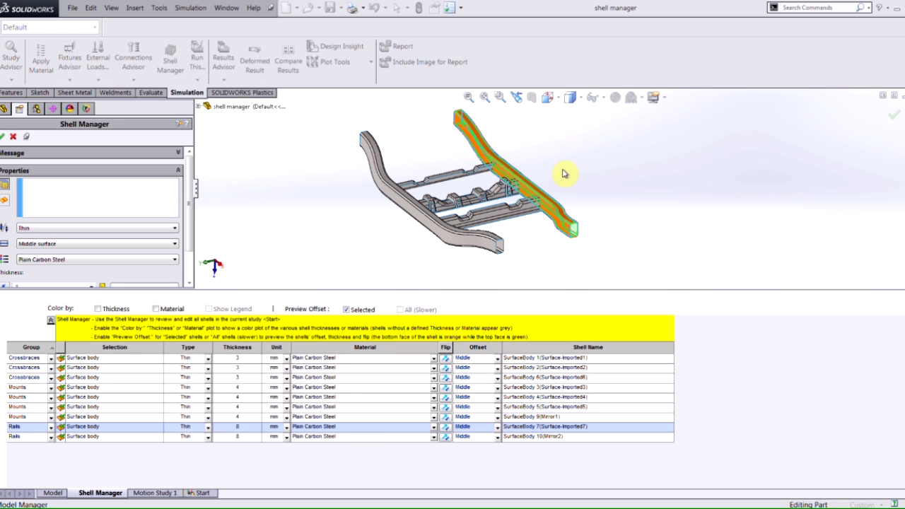
left_click(500, 97)
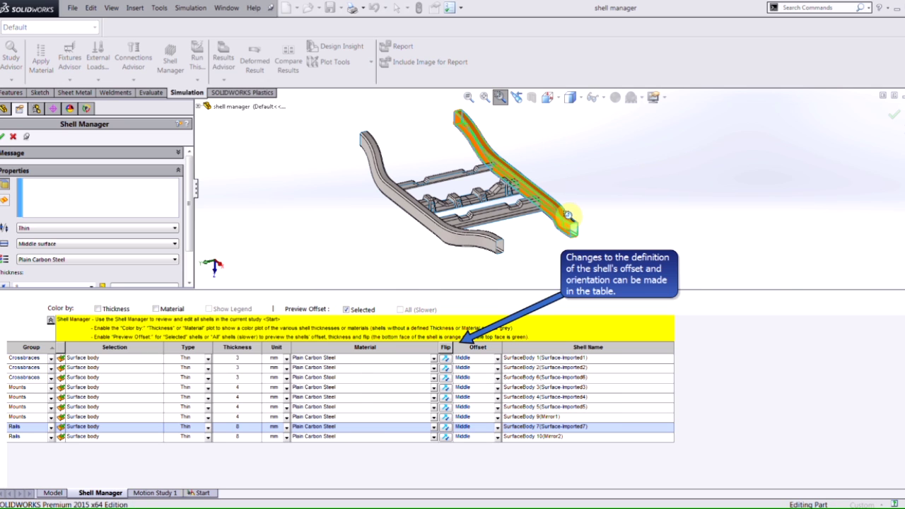
left_click_drag(580, 234, 593, 247)
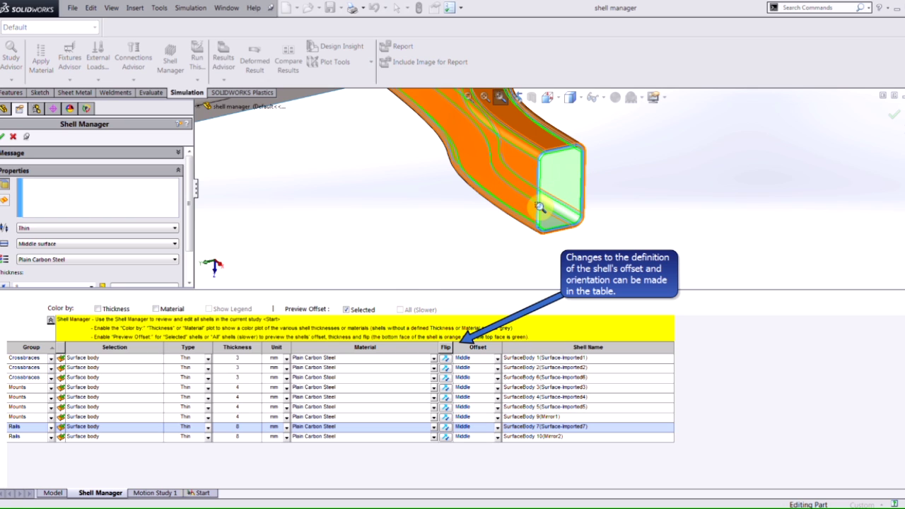
left_click(501, 97)
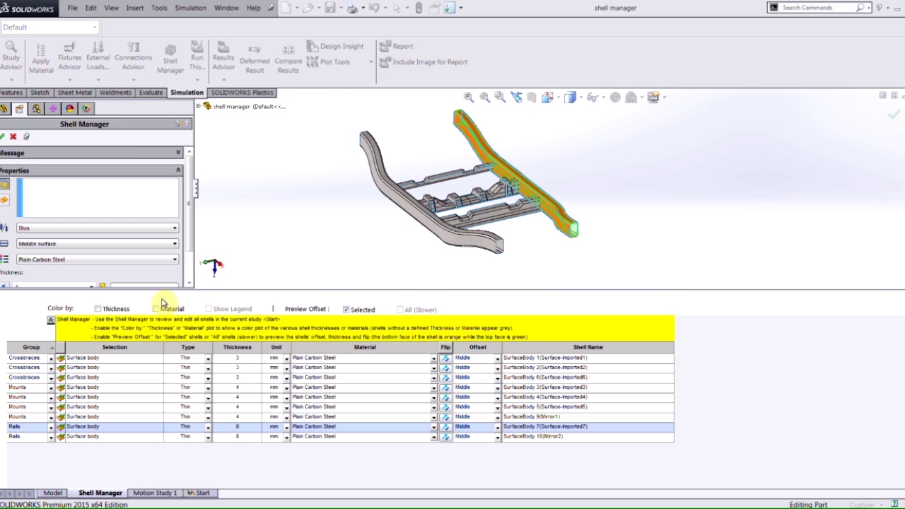
- Colour the shells by thickness with a 3/4/8 mm legend and turn off Preview Offset: Selected
left_click(99, 310)
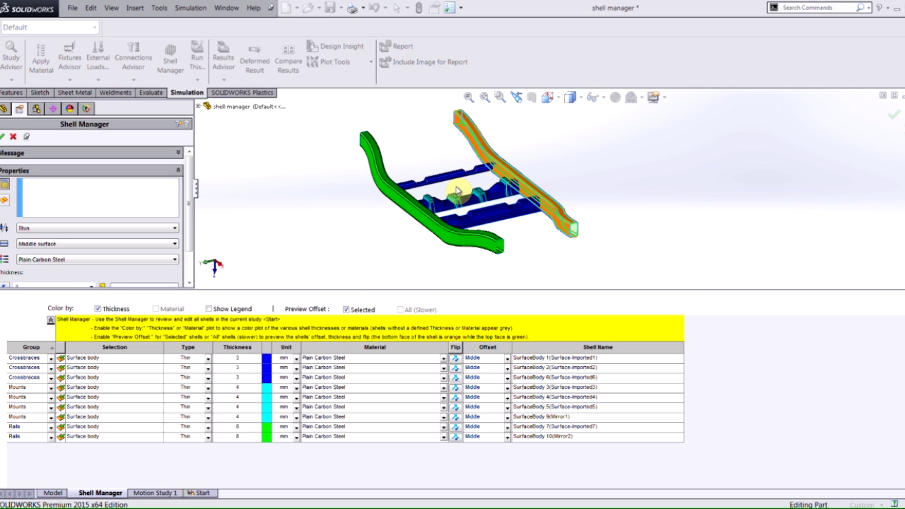
left_click(208, 309)
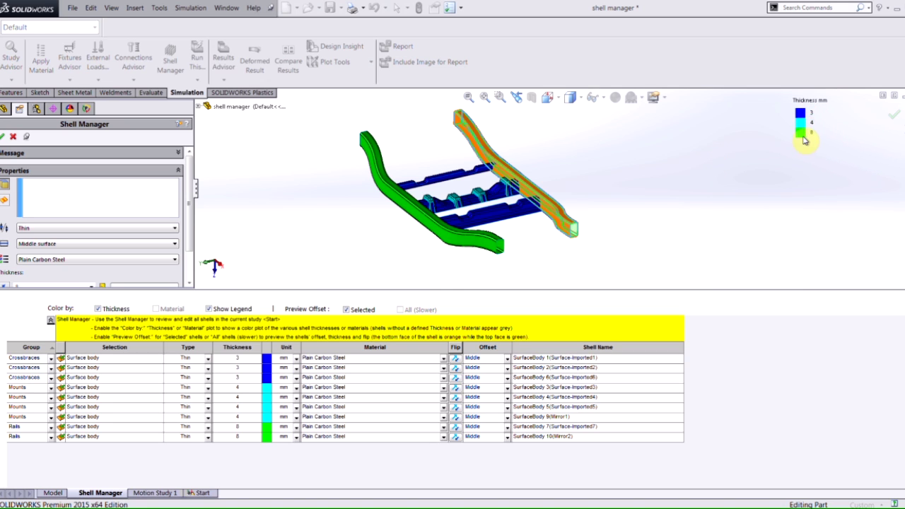
left_click(347, 310)
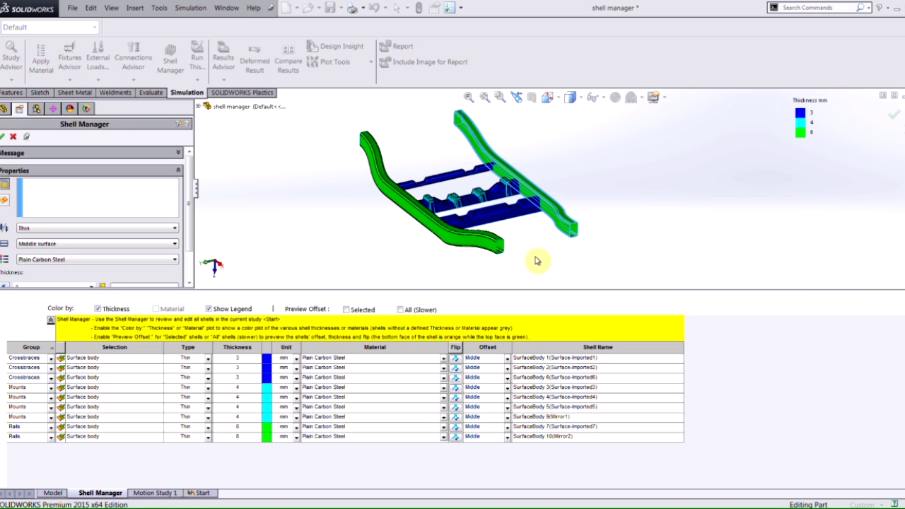